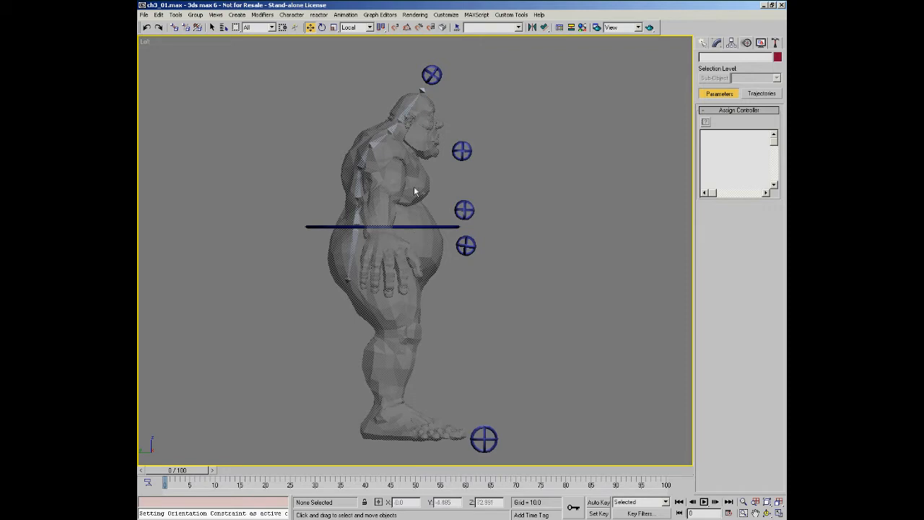
Examine the pelvis bone Bone01 and its nearby control Circle03 from the side and at an angle.
middle_click_drag(395, 216, 376, 247)
key("alt+z")
left_click_drag(381, 171, 388, 149)
key("w")
middle_click_drag(400, 175, 399, 187)
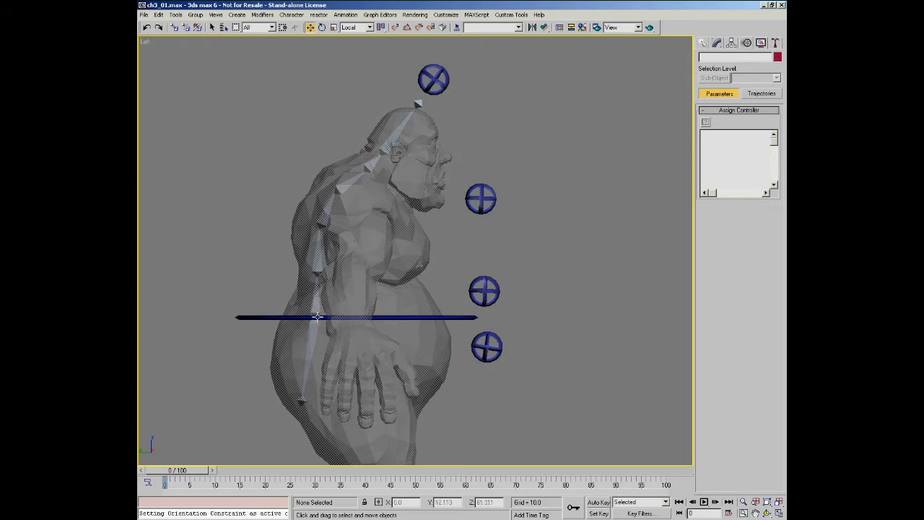
left_click(316, 322)
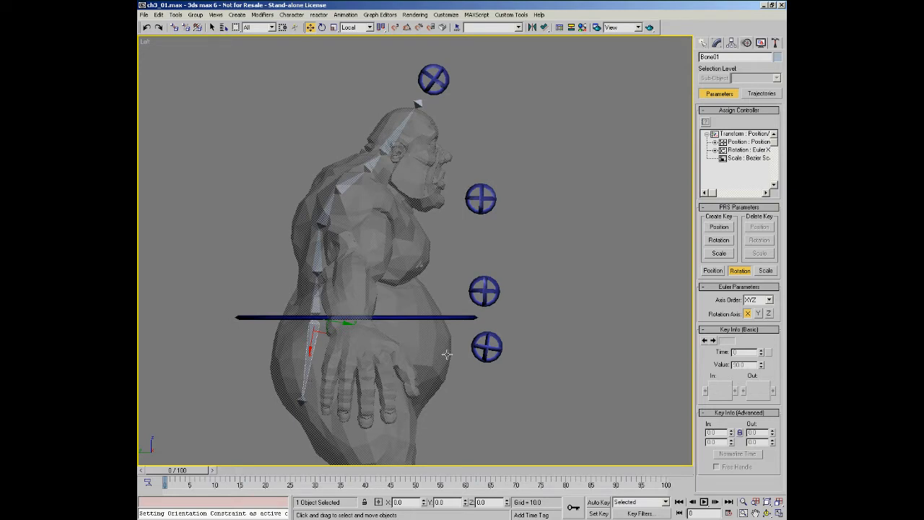
left_click(486, 346)
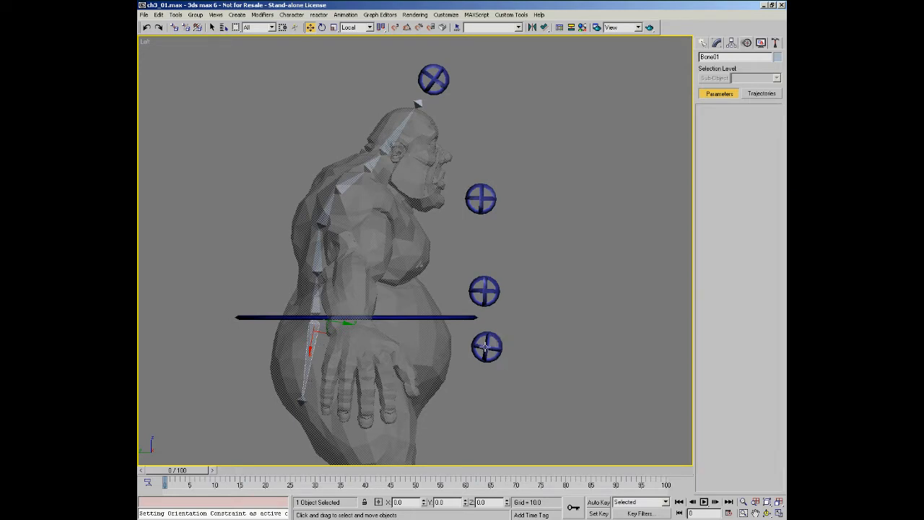
left_click(313, 342)
middle_click_drag(408, 334, 407, 310, "alt")
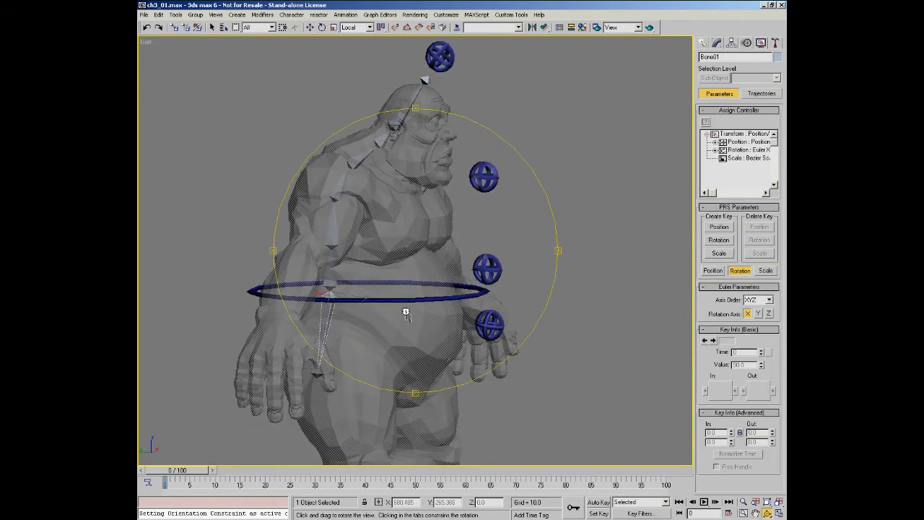
left_click(479, 331)
middle_click_drag(325, 312, 415, 280, "alt")
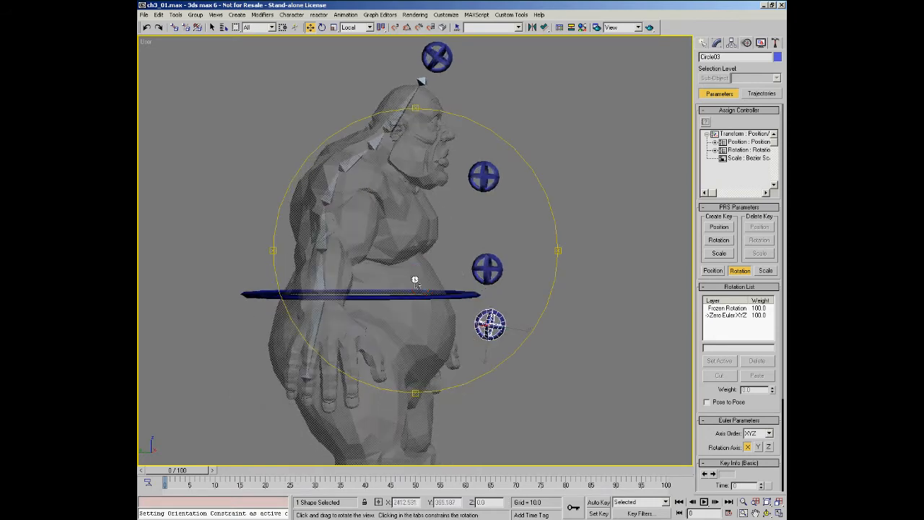
Apply an orientation constraint to the pelvis bone Bone01 with Circle03, the lowest waist-level control, as target.
left_click(313, 337)
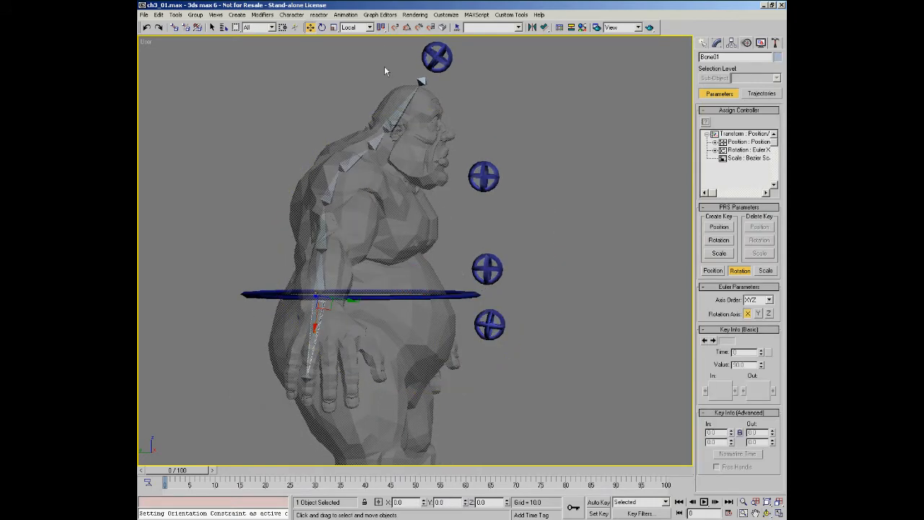
left_click(344, 15)
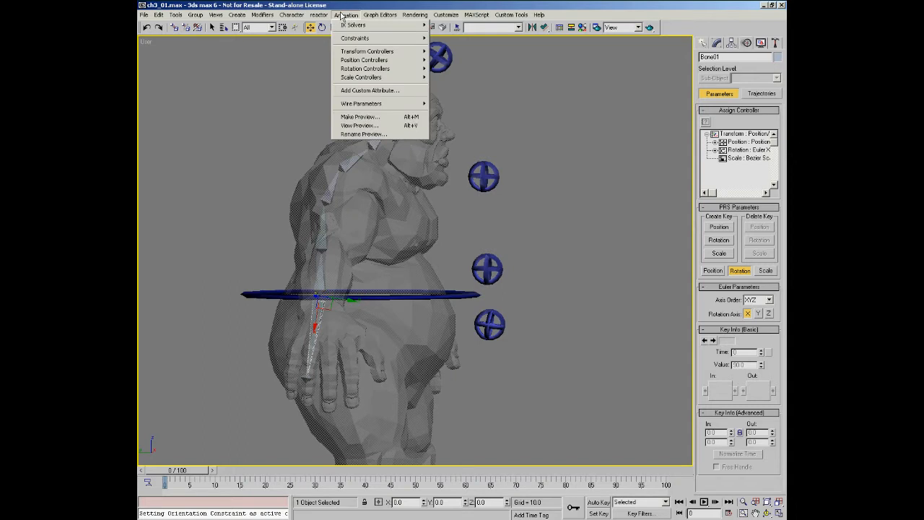
mouse_move(349, 39)
left_click(462, 104)
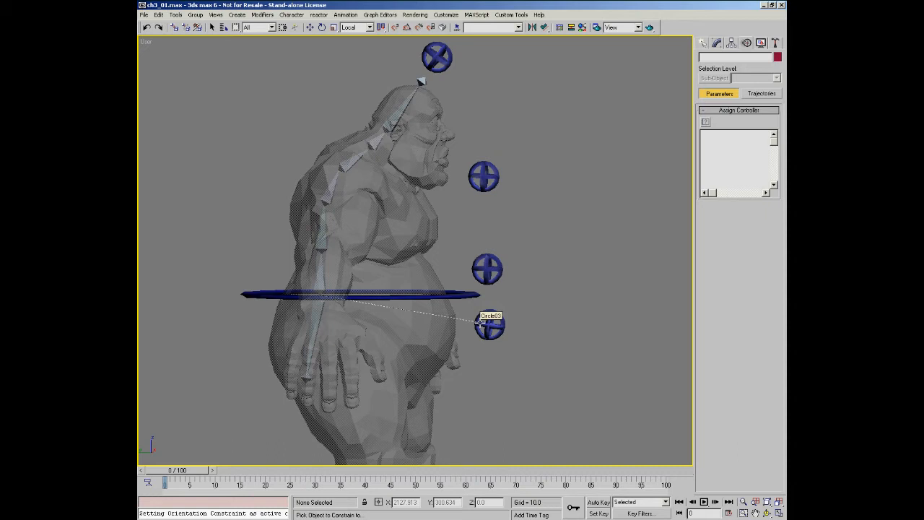
left_click(480, 322)
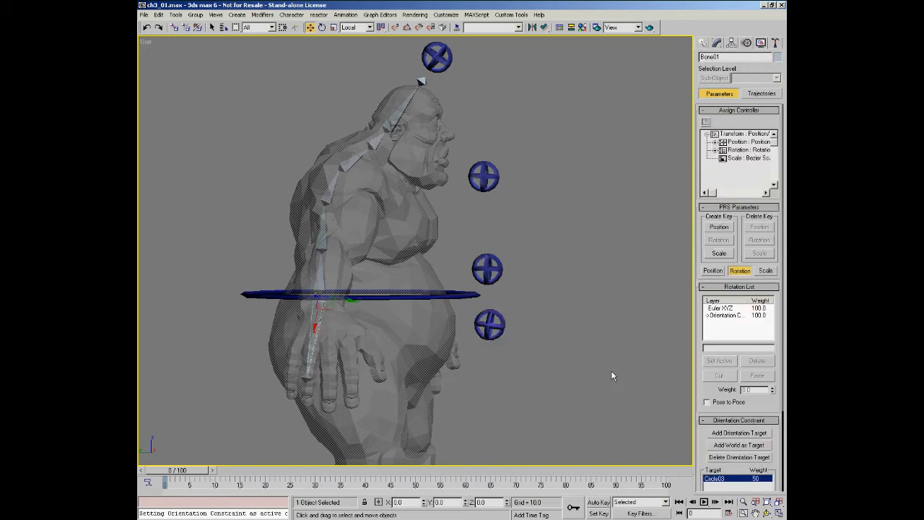
Review Bone01's rotation layers and make its orientation constraint keep the initial offset.
left_click_drag(699, 309, 697, 254)
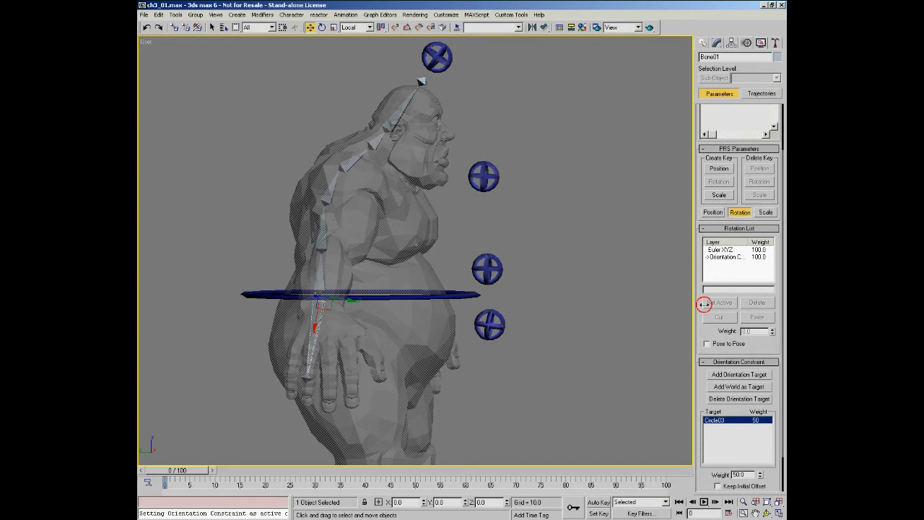
mouse_move(698, 271)
left_mouse_down()
mouse_move(699, 259)
mouse_move(699, 278)
left_mouse_up()
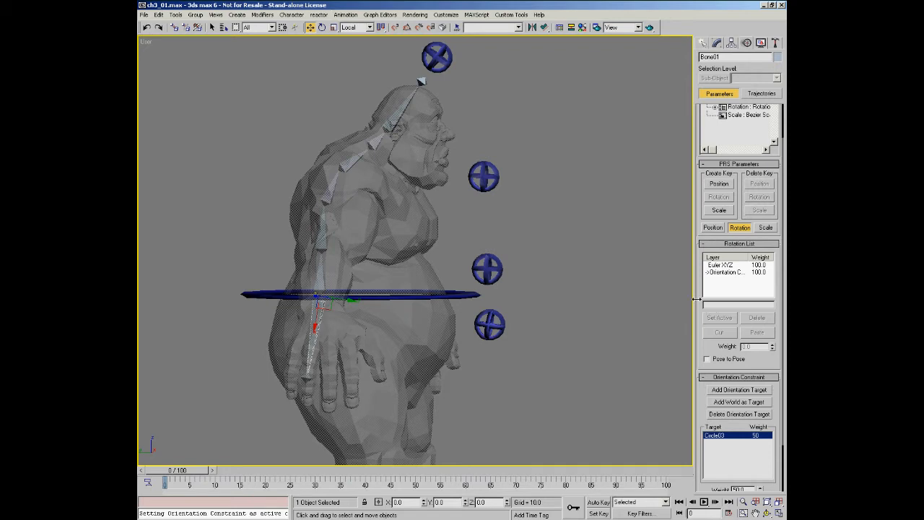
left_click(720, 266)
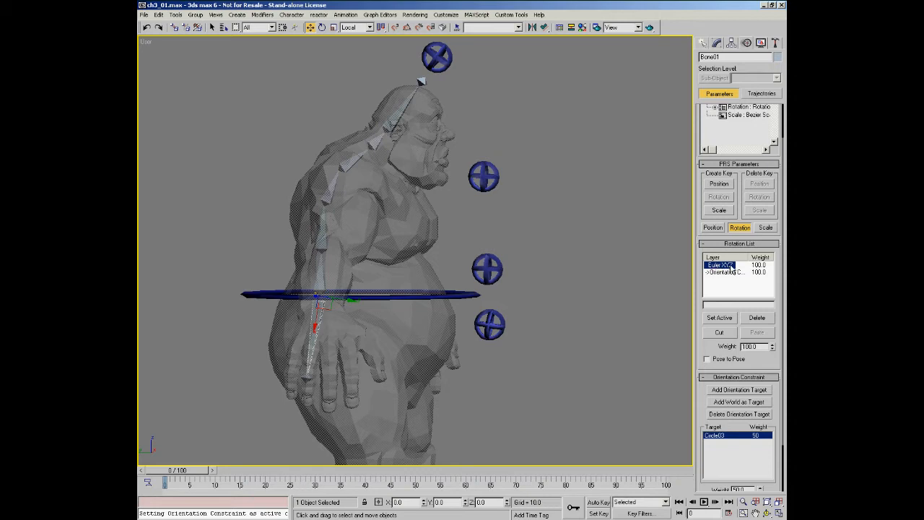
left_click(720, 273)
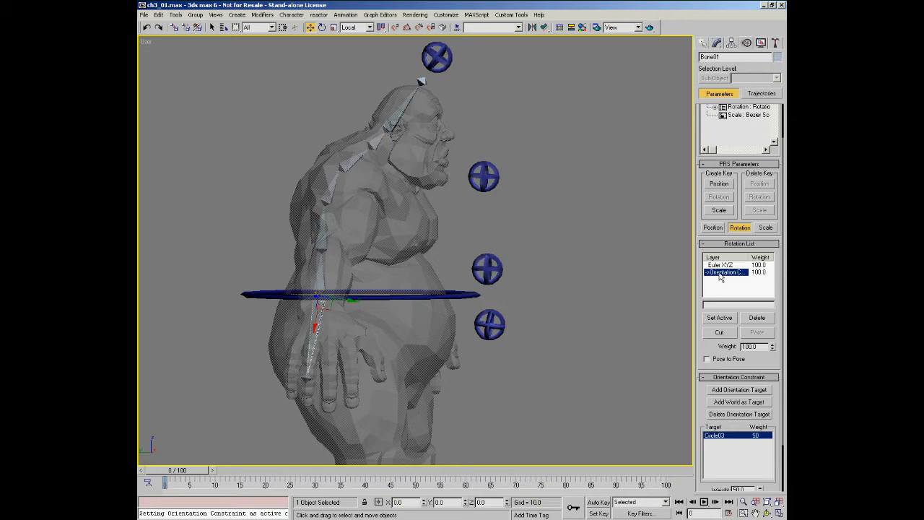
left_click_drag(699, 285, 700, 225)
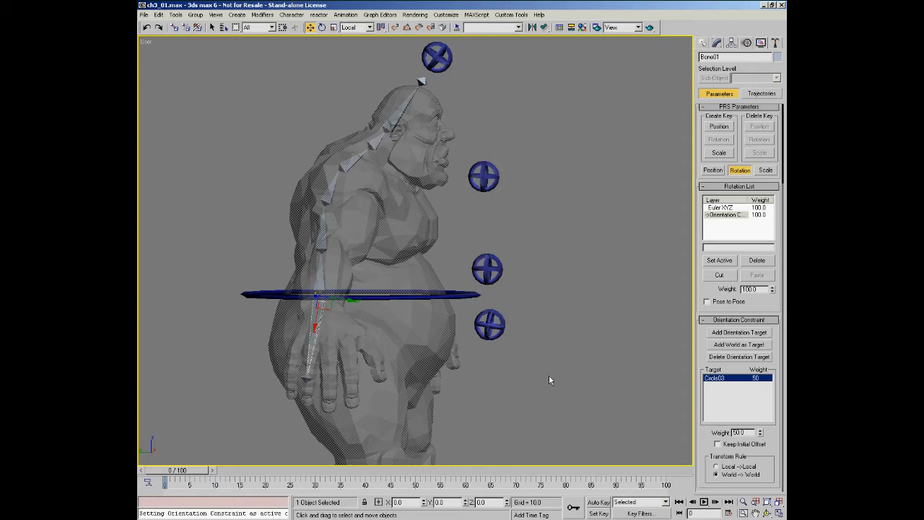
left_click(719, 445)
In the left view, orientation-constrain Bone03, the first spine bone above the pelvis, to the Circle04 control.
middle_click_drag(437, 303, 436, 311)
key("l")
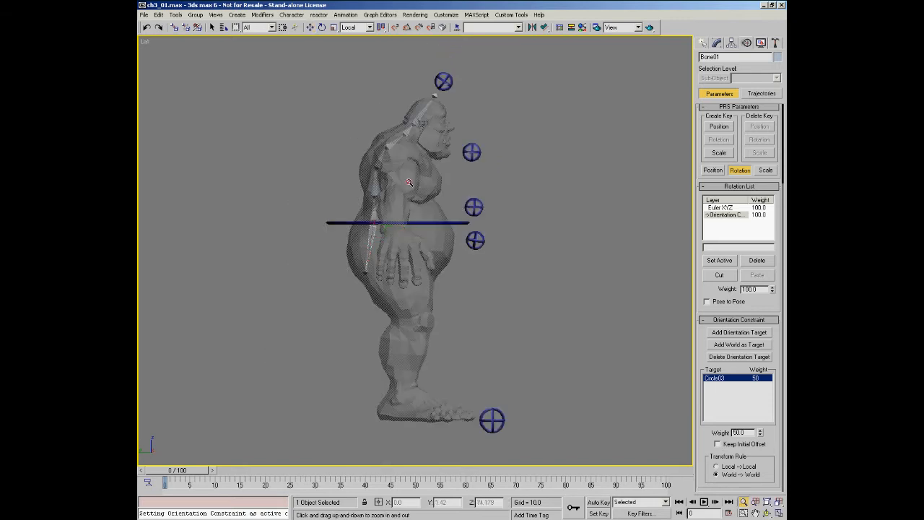
scroll(400, 176, "up", 4)
middle_click_drag(426, 223, 412, 248)
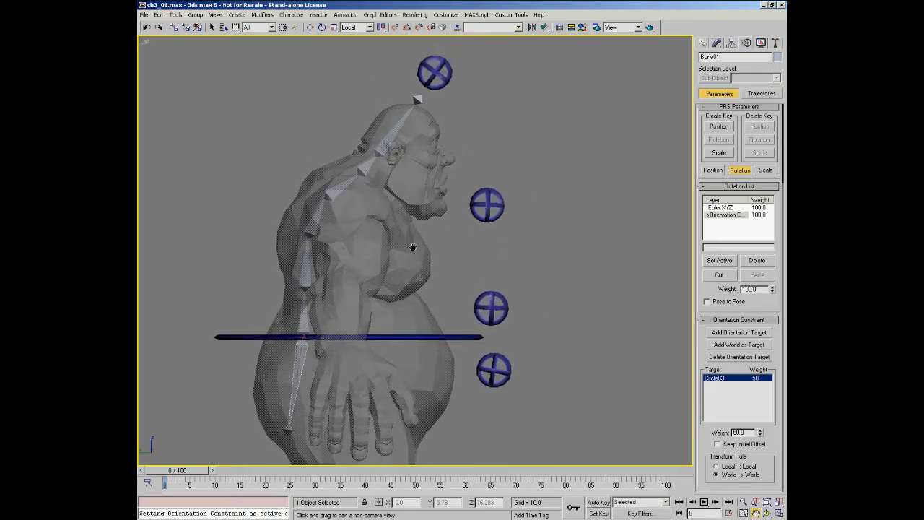
left_click(302, 313)
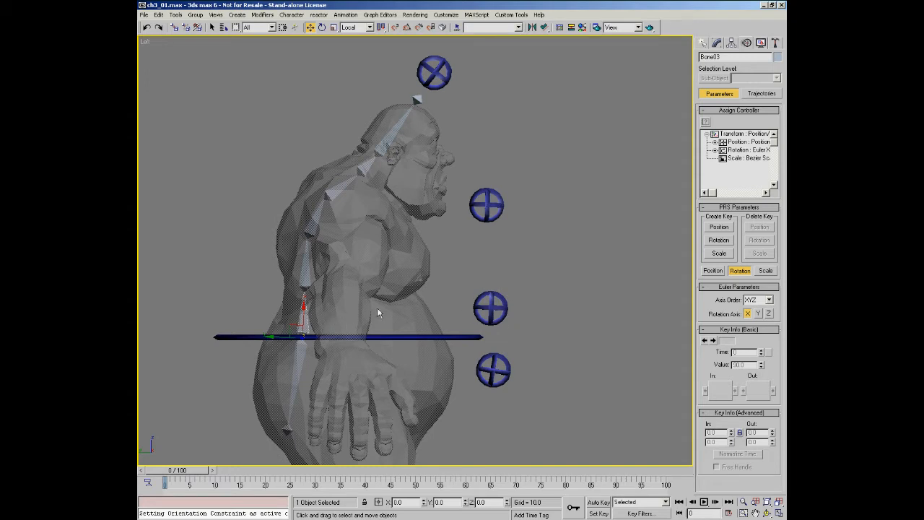
left_click(346, 15)
mouse_move(376, 38)
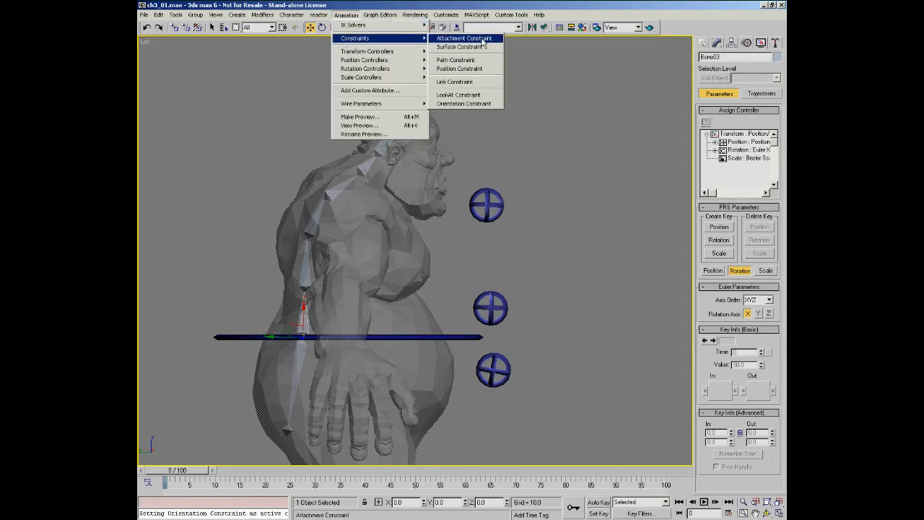
left_click(465, 103)
left_click(495, 307)
Test-rotate the Circle04 control to check how Bone03 and the spine follow it.
right_click(553, 330)
left_click(570, 350)
left_click(491, 308)
left_click_drag(514, 292, 517, 250)
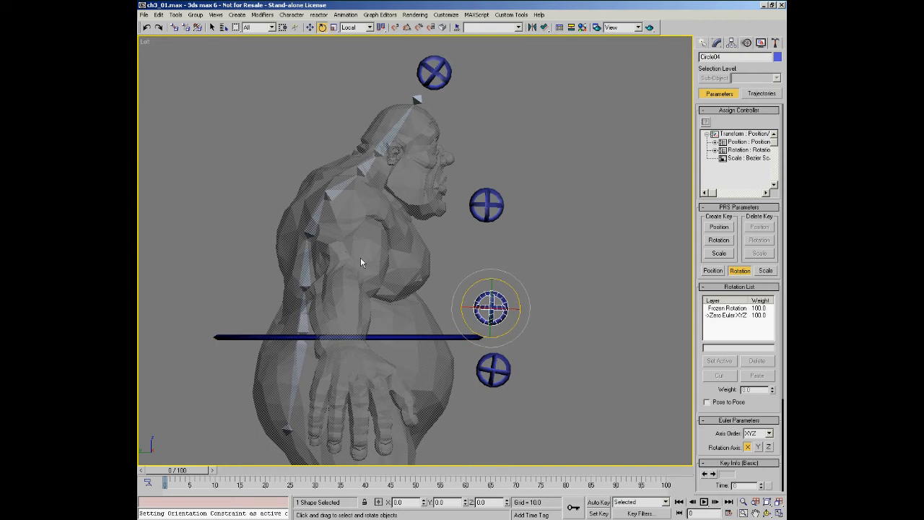
Orientation-constrain Bone04, the second spine bone, to Circle04 and keep its initial offset.
left_click(300, 278)
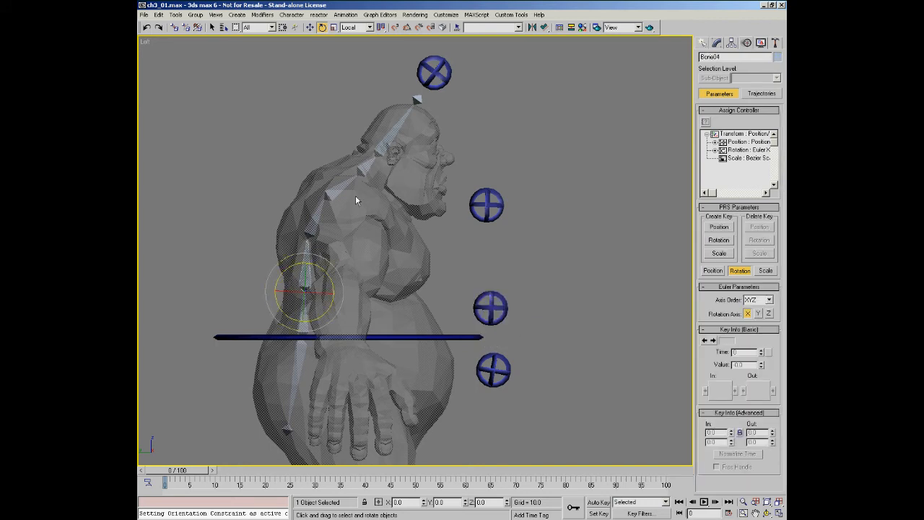
middle_click_drag(361, 267, 358, 277)
right_click(355, 284)
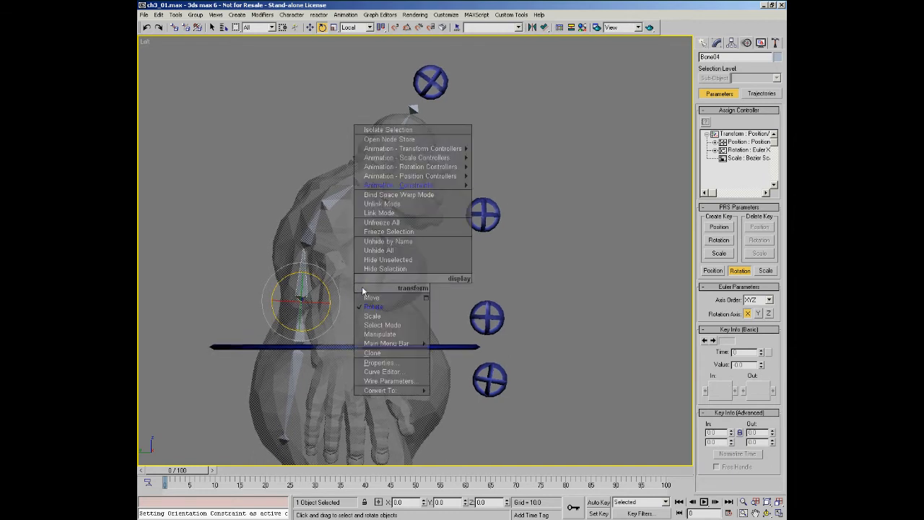
mouse_move(423, 186)
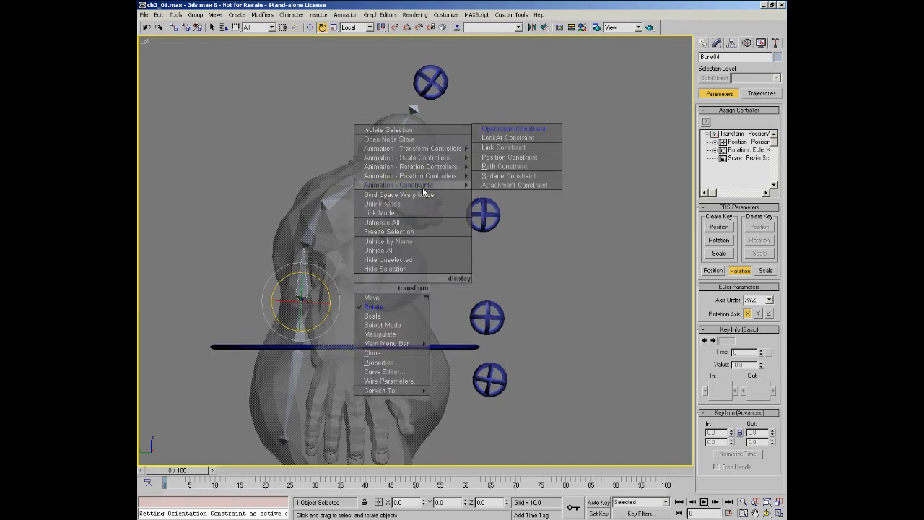
left_click(513, 132)
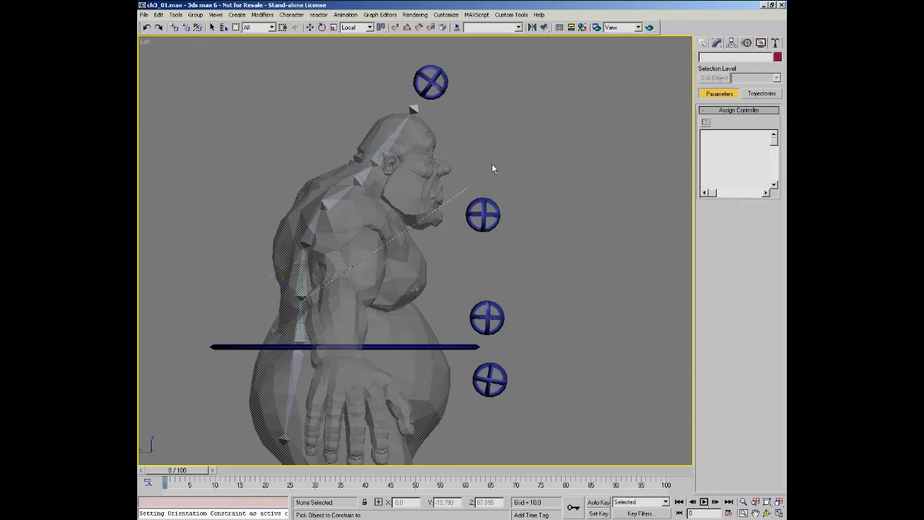
left_click(489, 317)
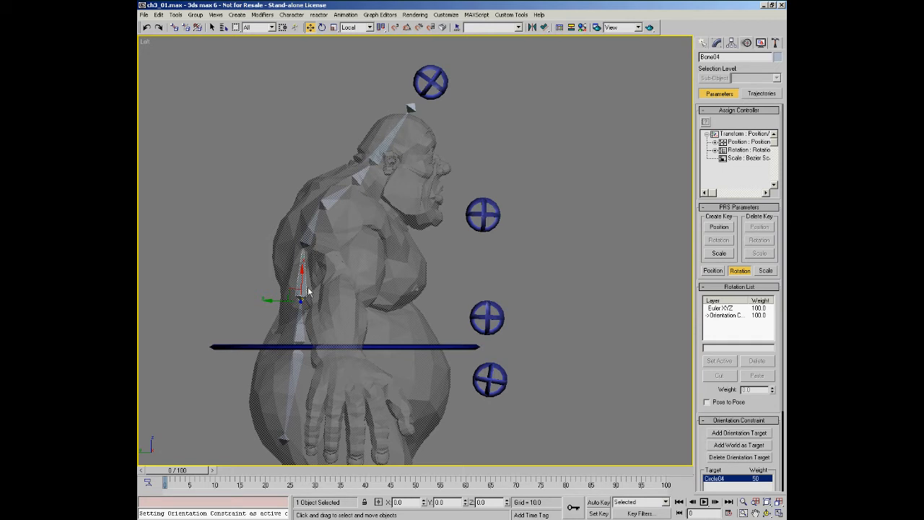
left_click_drag(699, 396, 702, 292)
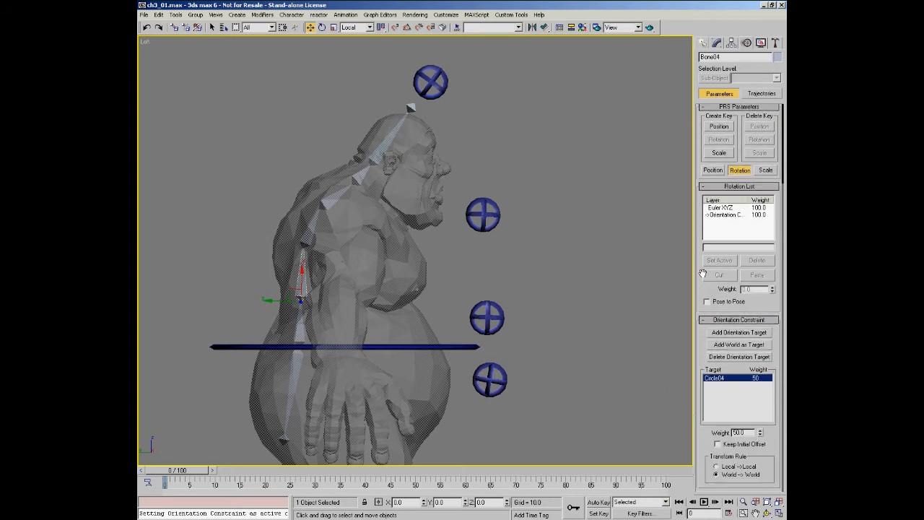
left_click(718, 445)
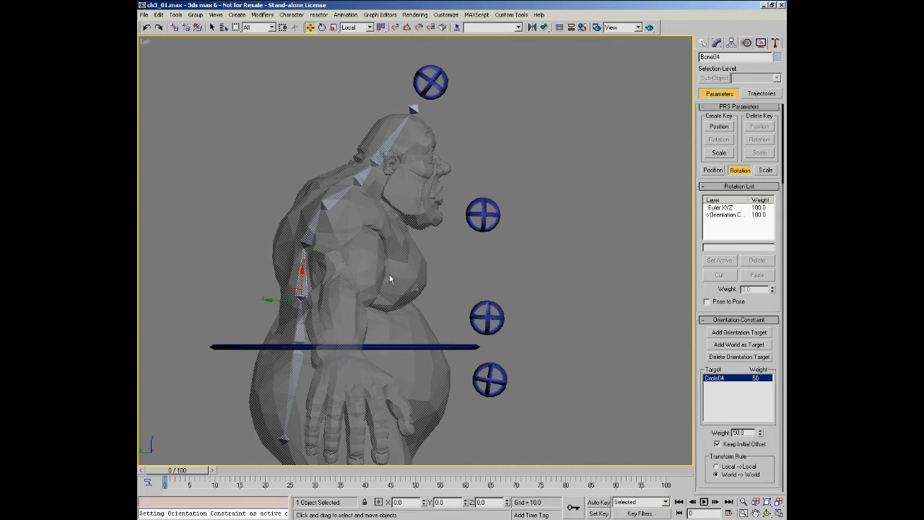
Add the chest control Circle05 as a second orientation constraint target for Bone04.
right_click(366, 285)
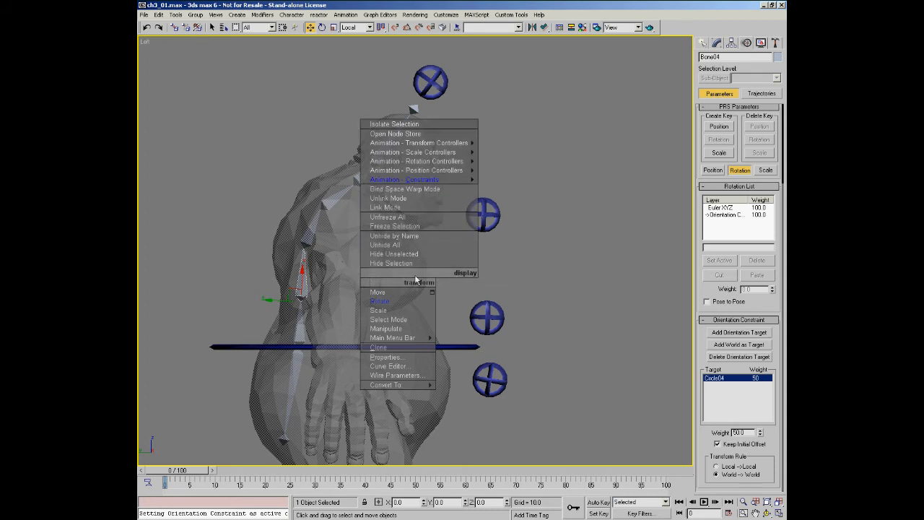
left_click(402, 272)
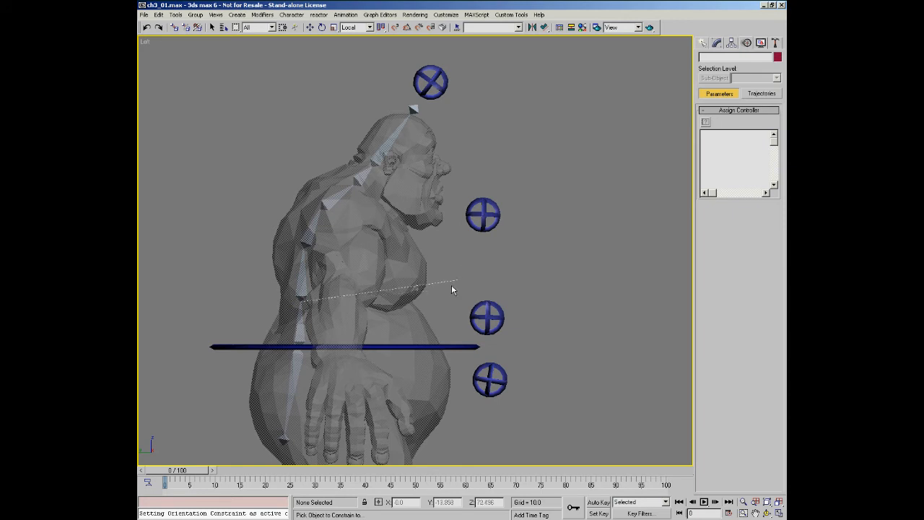
left_click(501, 224)
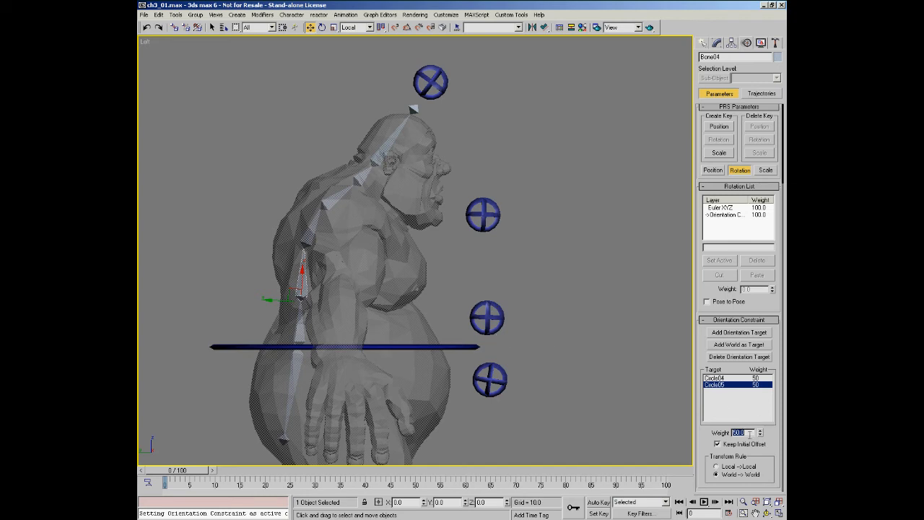
Set Bone04's orientation target weights to 66.5 for Circle04 and 33 for Circle05.
left_click(722, 378)
left_click(744, 432)
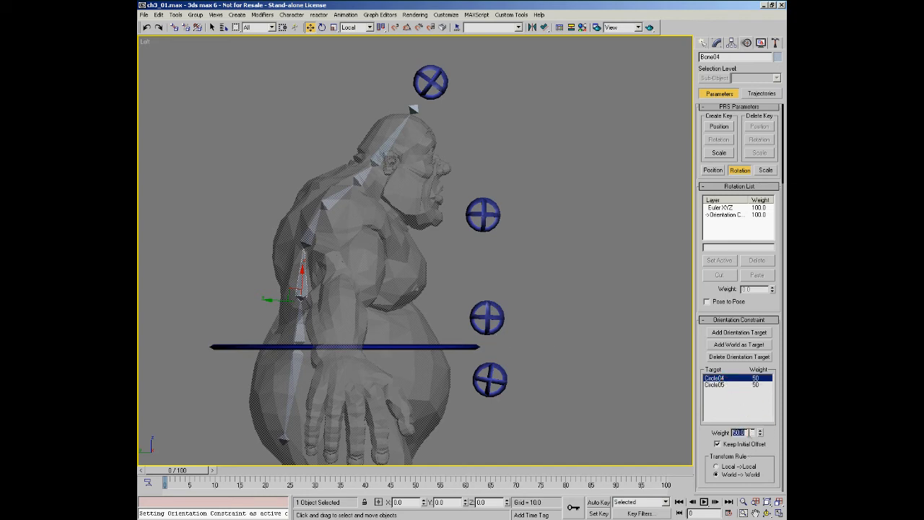
type("68.5")
left_click(731, 385)
left_click(746, 431)
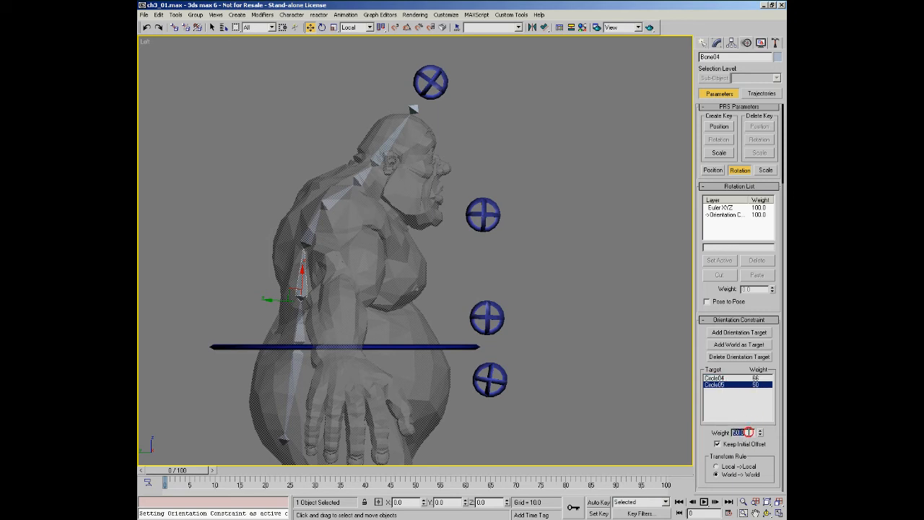
type("33")
key("Return")
Test-rotate Circle04 and Circle05 to check the weighted response of Bone04.
right_click(519, 307)
left_click(549, 320)
left_click(502, 316)
left_click_drag(512, 301, 508, 334)
right_click(508, 333)
left_click_drag(501, 298, 505, 354)
right_click(501, 218)
left_click(499, 217)
right_click(505, 354)
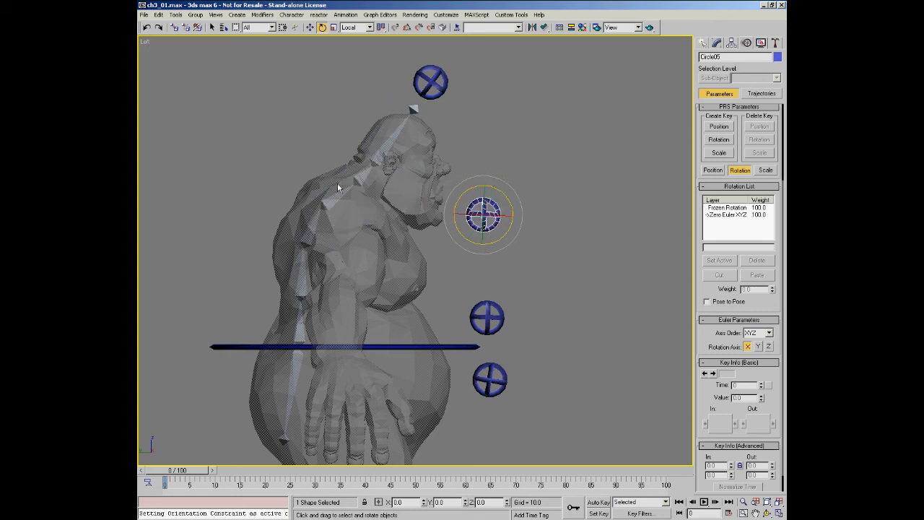
Orientation-constrain Bone10, the third spine bone, to Circle04 and keep its initial offset.
left_click(312, 229)
middle_click_drag(392, 265, 381, 250)
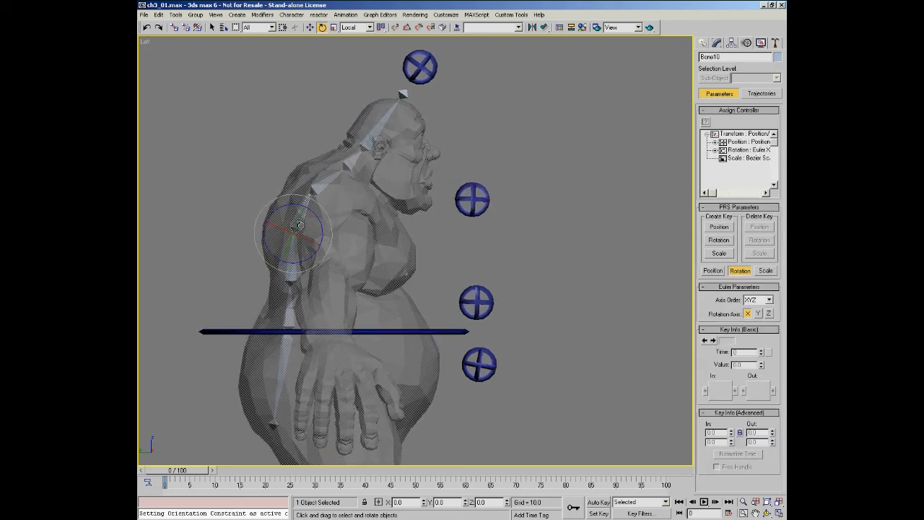
right_click(376, 265)
left_click(396, 257)
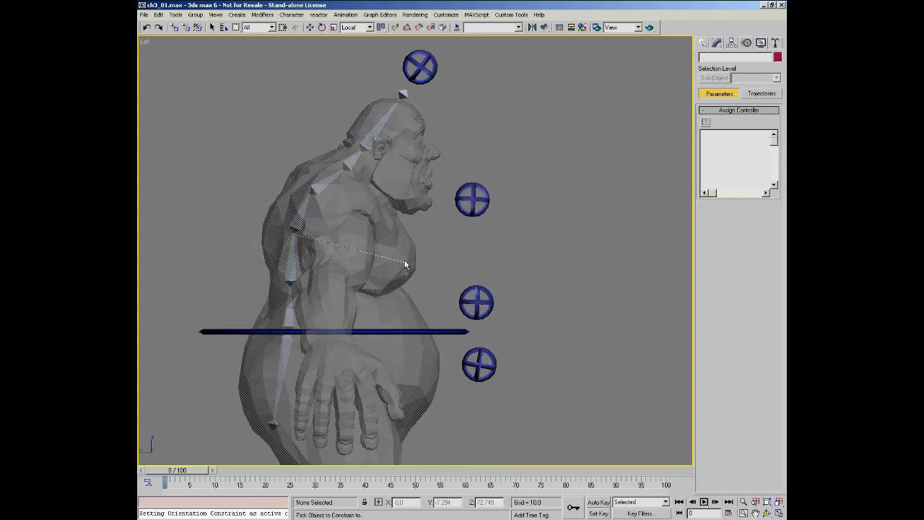
left_click(476, 304)
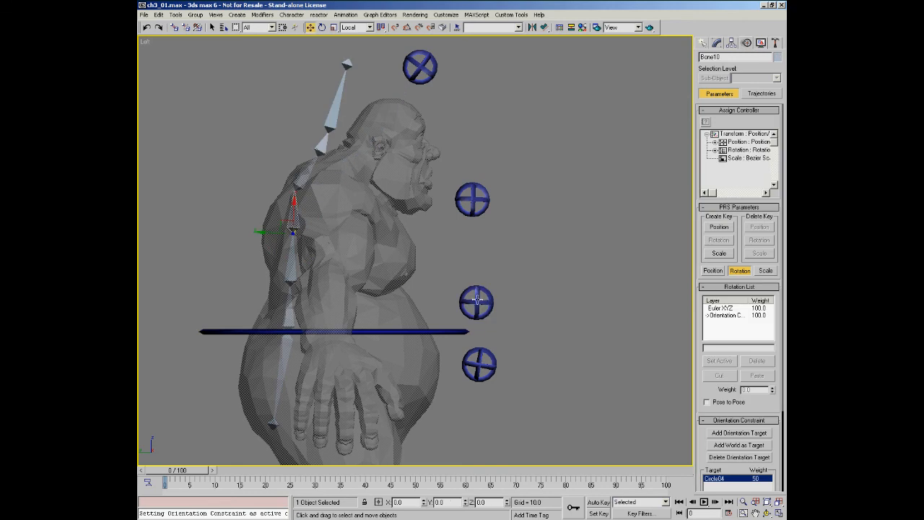
left_click_drag(699, 394, 702, 294)
left_click(726, 446)
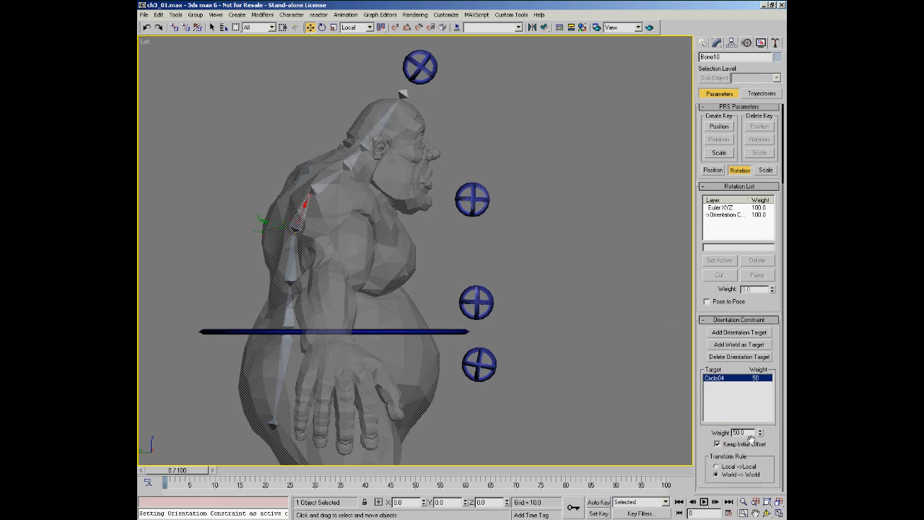
Add Circle05 as a second orientation target for Bone10, weighting Circle04 at 33 and Circle05 at 66.5.
double_click(748, 431)
right_click(369, 257)
left_click(398, 250)
left_click(473, 200)
type("88")
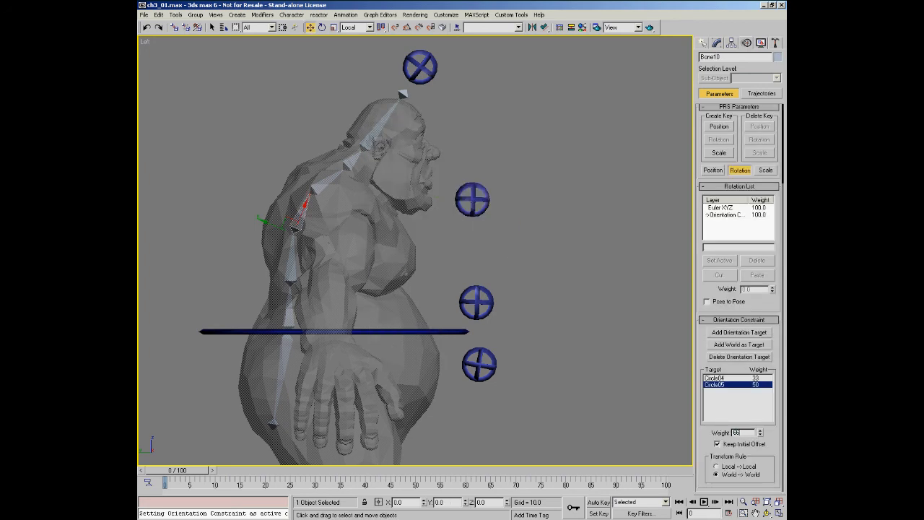
type(".5")
key("Return")
Test-rotate the chest control Circle05 about its Z axis to check how the spine bones follow.
right_click(497, 246)
left_click(490, 259)
left_click(487, 200)
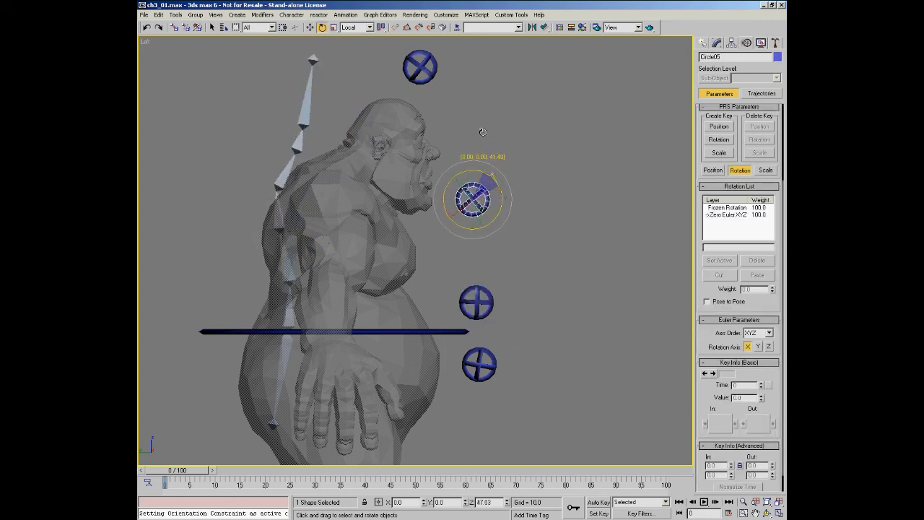